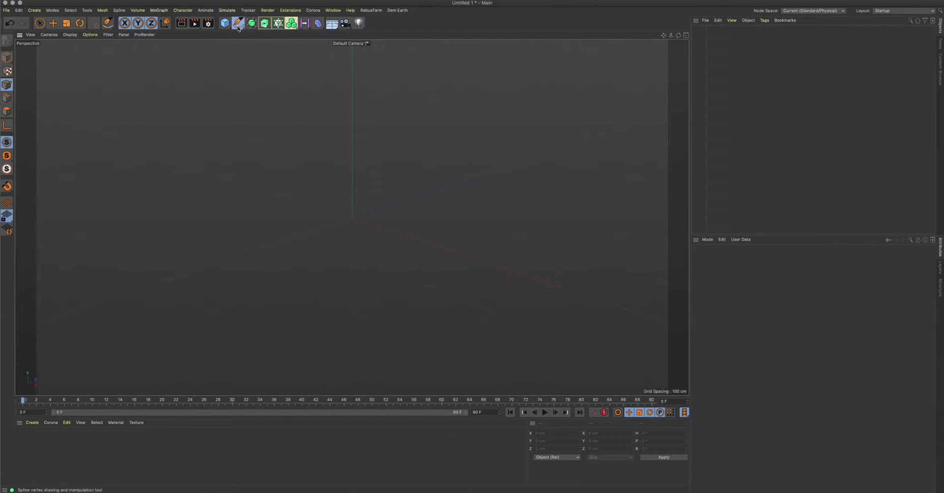
Activate the Spline Pen in Bezier mode and split the viewport into Perspective, Top, Right and Front views
click(239, 24)
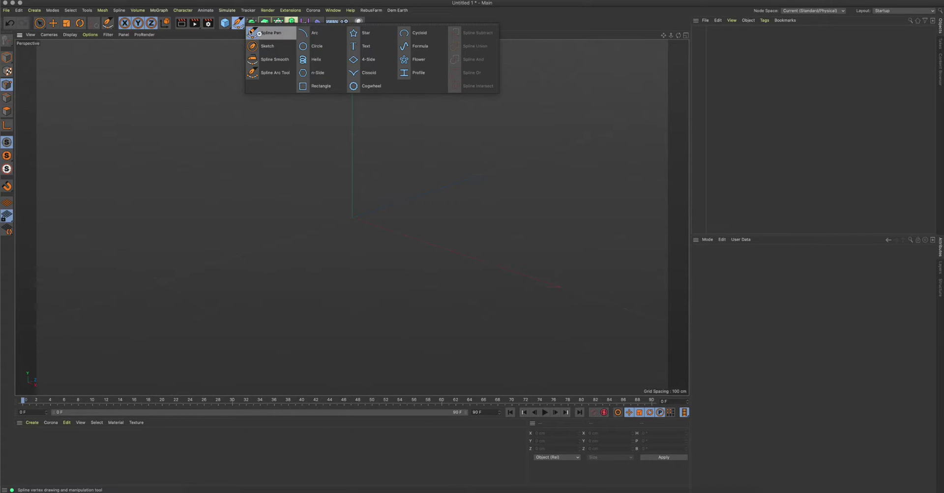
click(265, 34)
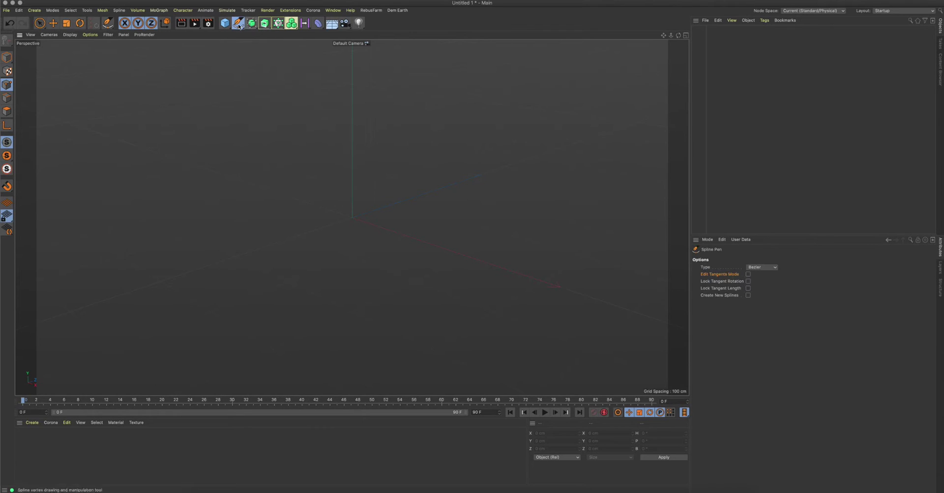
click(686, 36)
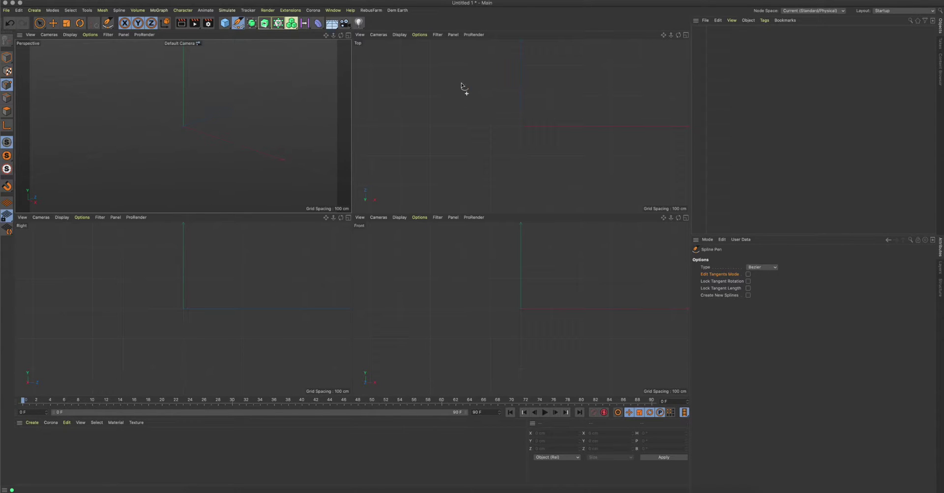
Draw four curved Bezier points in the Top view and close the spline on its first point
drag(461, 83, 480, 76)
drag(538, 72, 617, 80)
drag(648, 122, 637, 148)
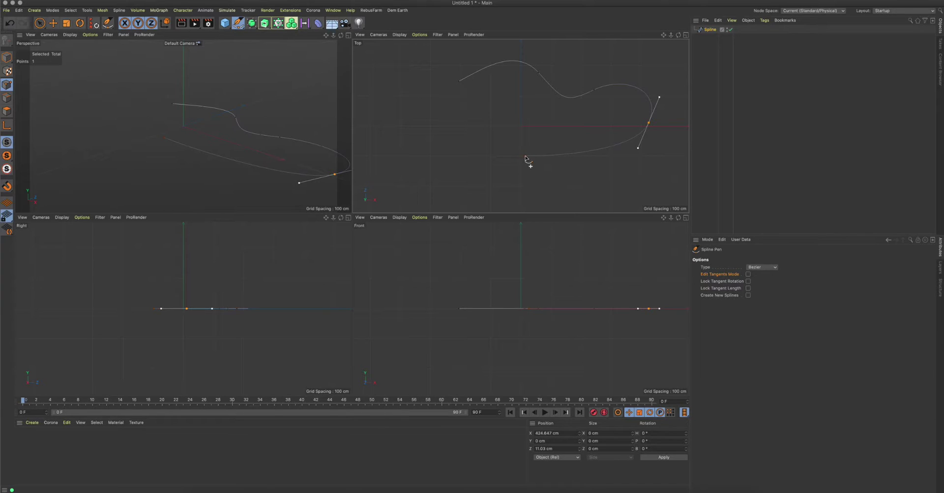
drag(531, 158, 439, 128)
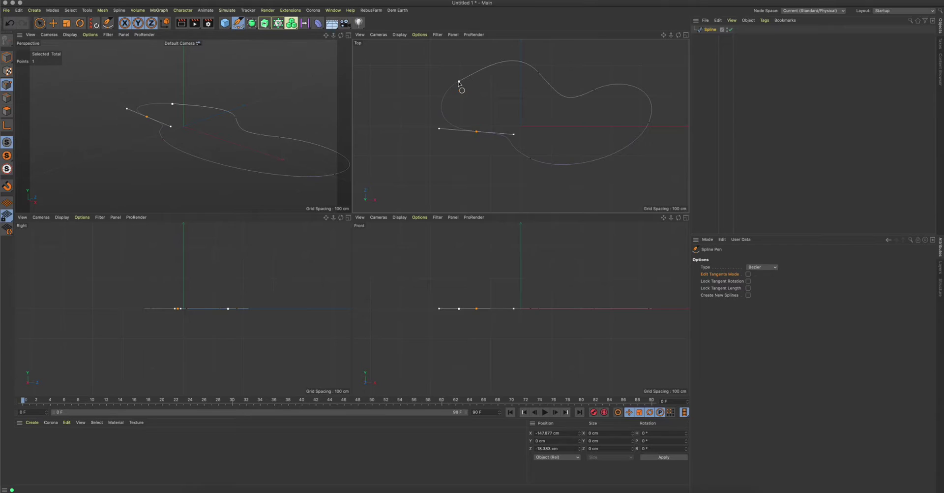
click(459, 83)
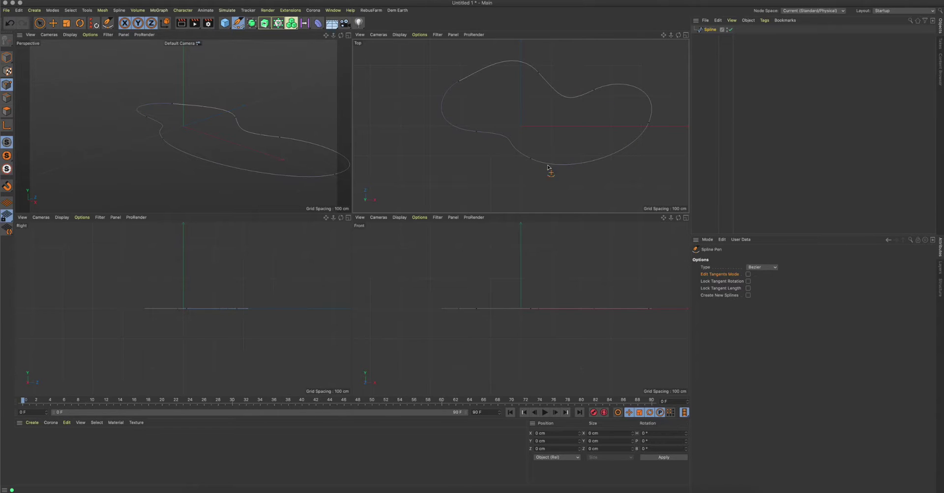
Delete the blob spline and draw a new two-point curved Bezier spline in the Top view
click(708, 31)
key(Delete)
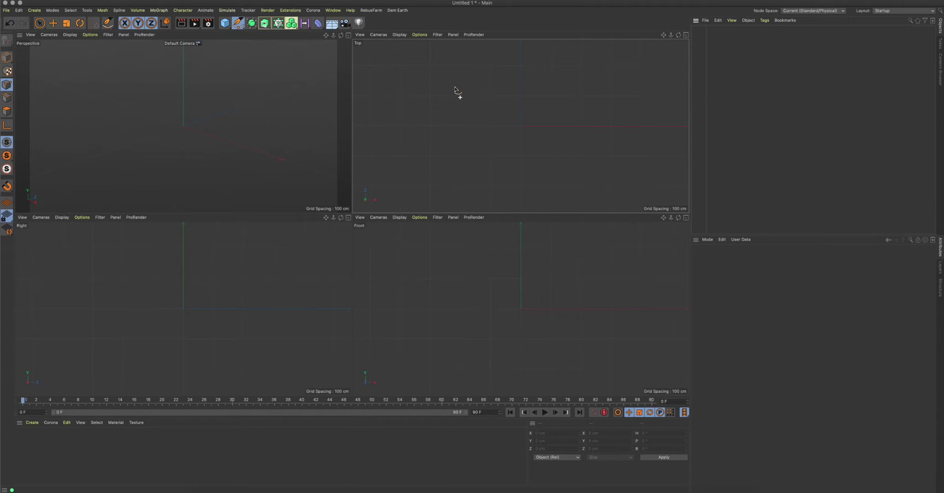
drag(460, 77, 491, 77)
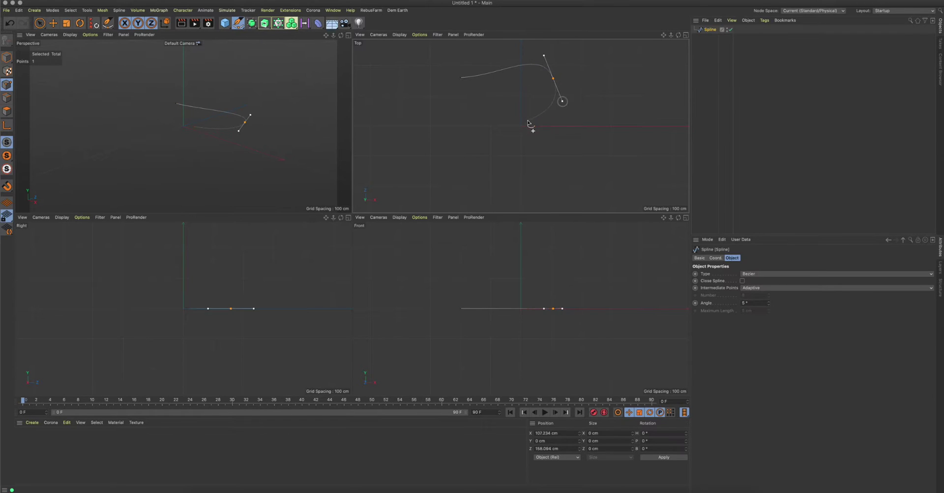
drag(528, 122, 596, 131)
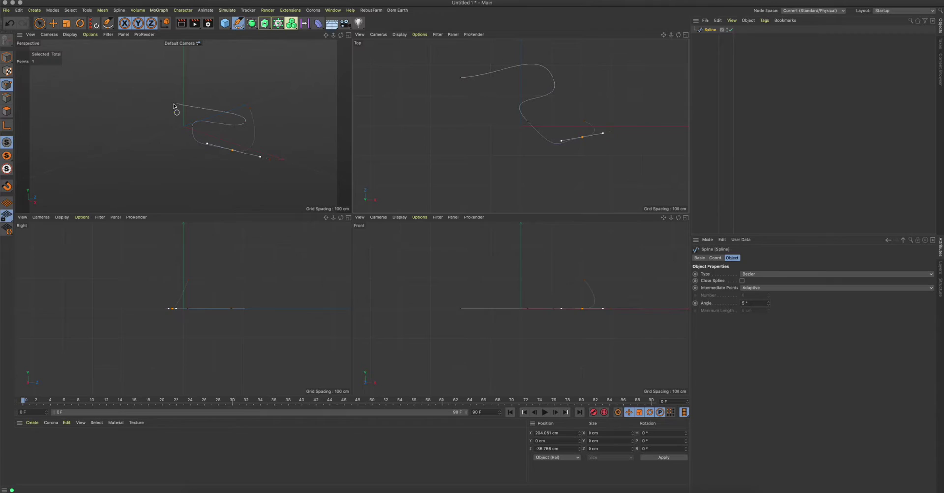
key(Escape)
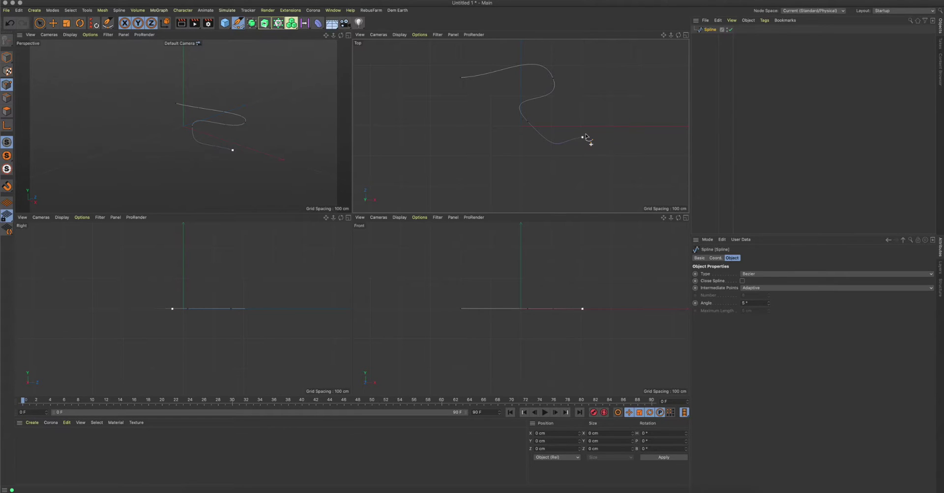
Extend the spline with two curved points after its end and one before its start
click(584, 139)
drag(626, 153, 628, 171)
drag(556, 180, 528, 176)
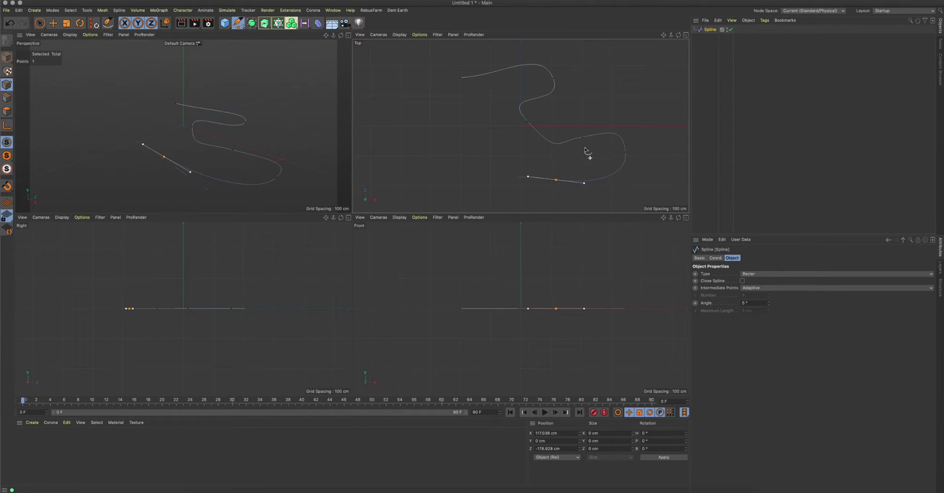
click(461, 78)
drag(436, 95, 459, 154)
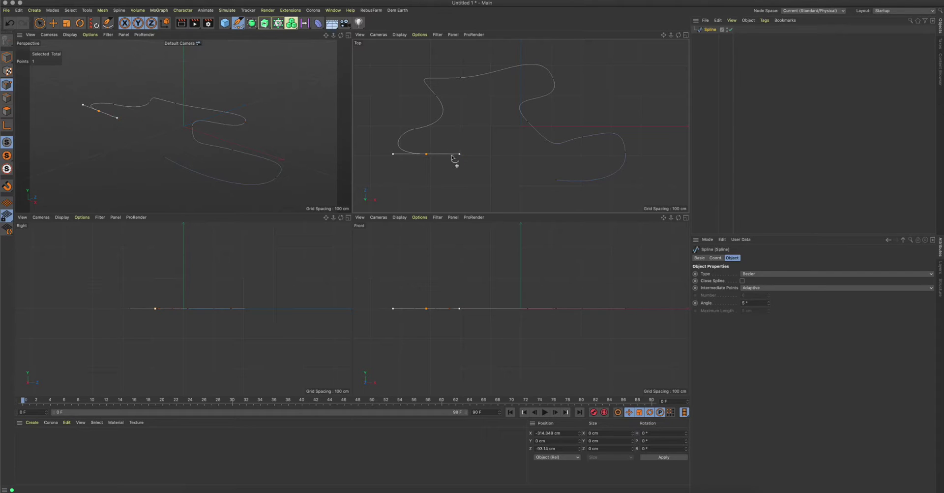
Keep the winding spline's interpolation on Bezier and reactivate the Spline Pen tool
click(461, 78)
click(766, 275)
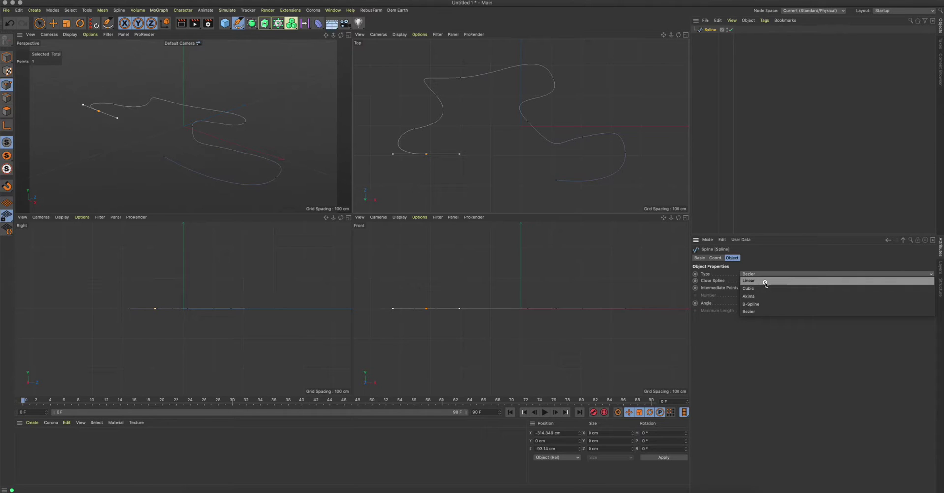
click(779, 184)
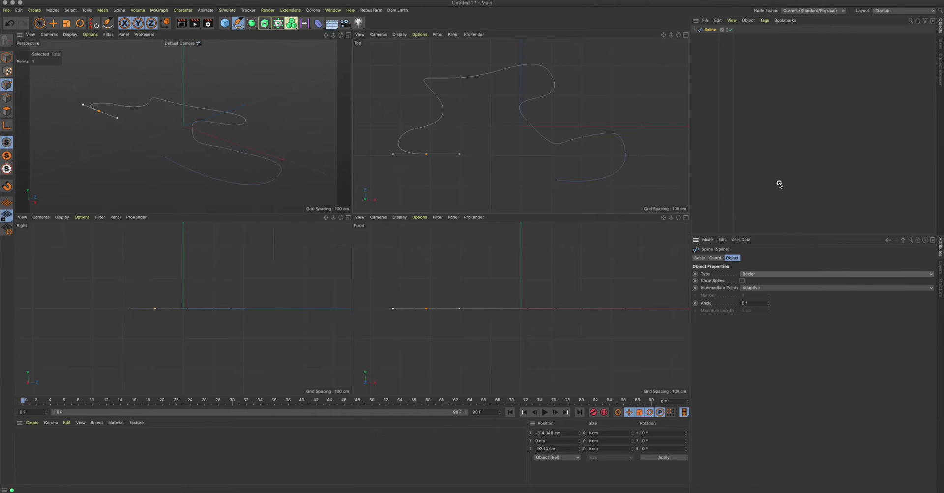
click(239, 24)
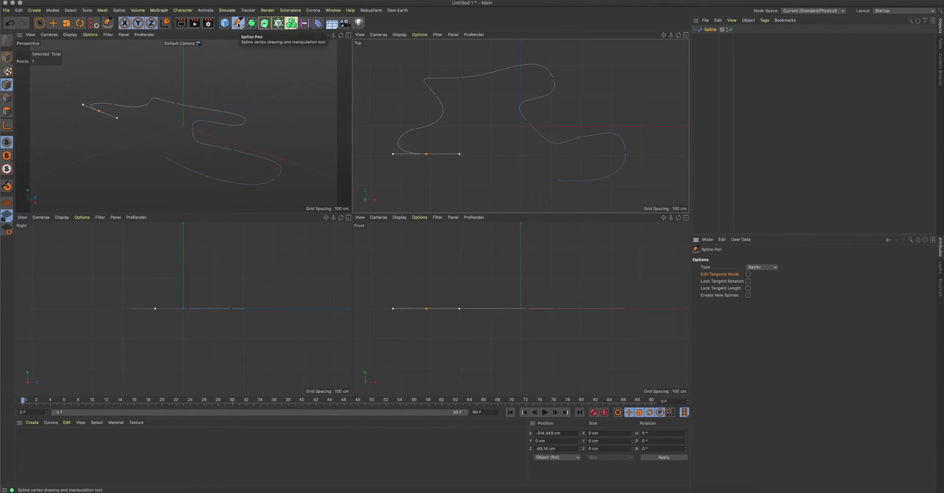
Toggle the spline between Linear and Bezier interpolation, then move one point up and right
click(770, 270)
click(770, 274)
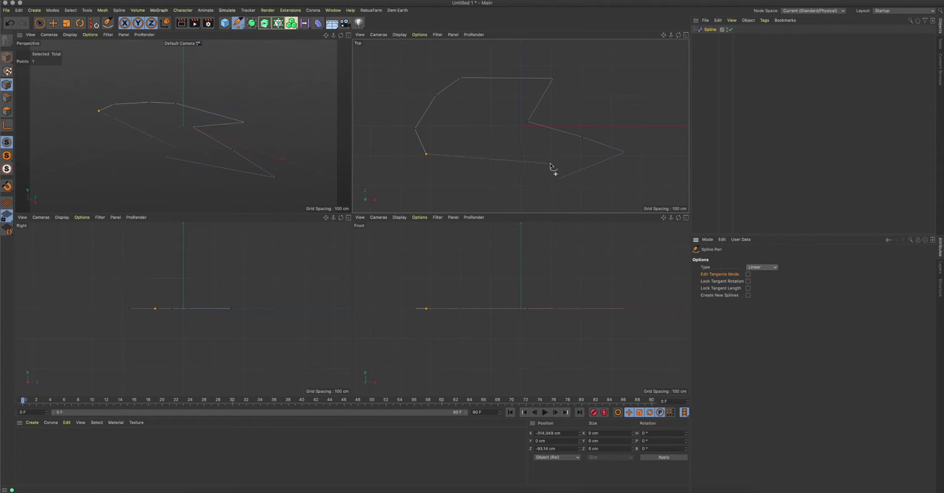
click(770, 267)
click(764, 305)
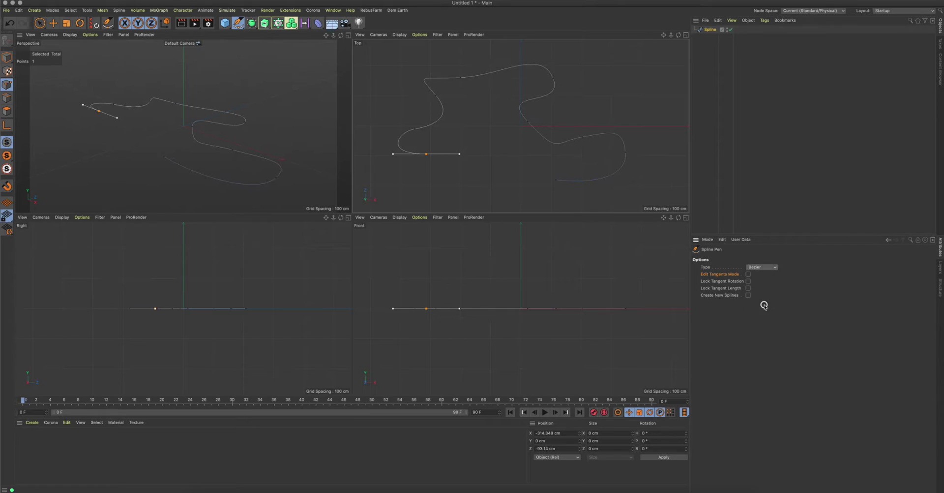
click(762, 267)
click(761, 267)
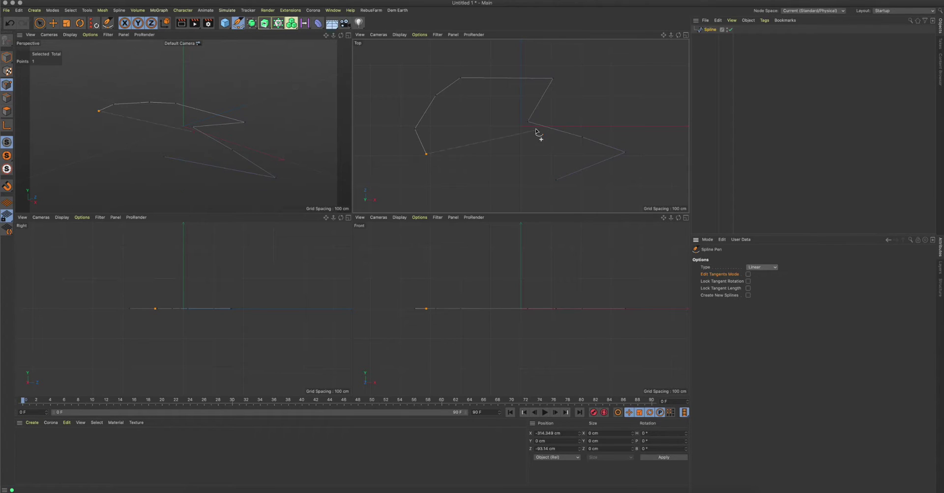
drag(536, 130, 613, 98)
Try B-Spline and Linear interpolation, shift two points rightward, and finish on Bezier curves
click(765, 268)
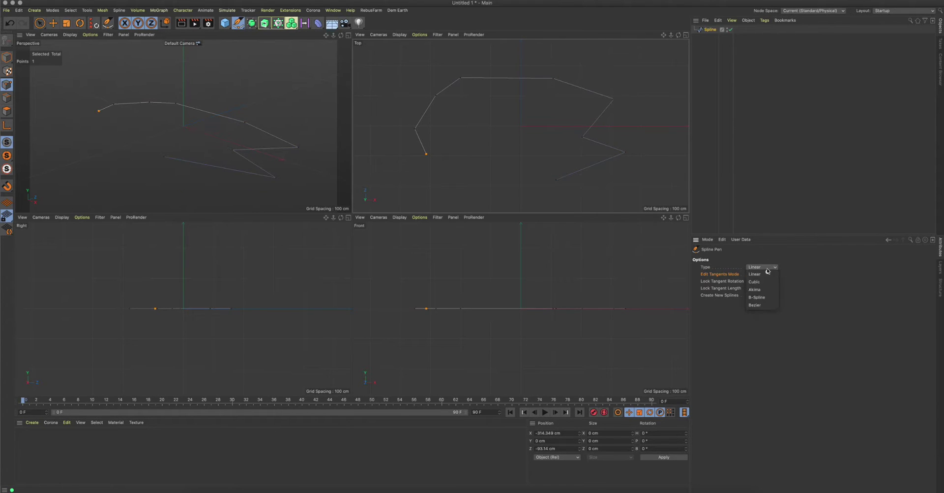
click(762, 297)
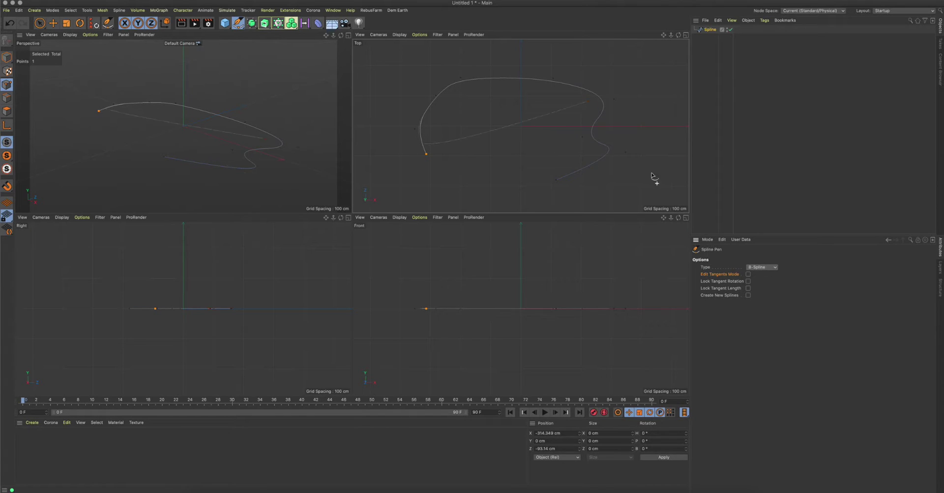
click(769, 270)
click(765, 304)
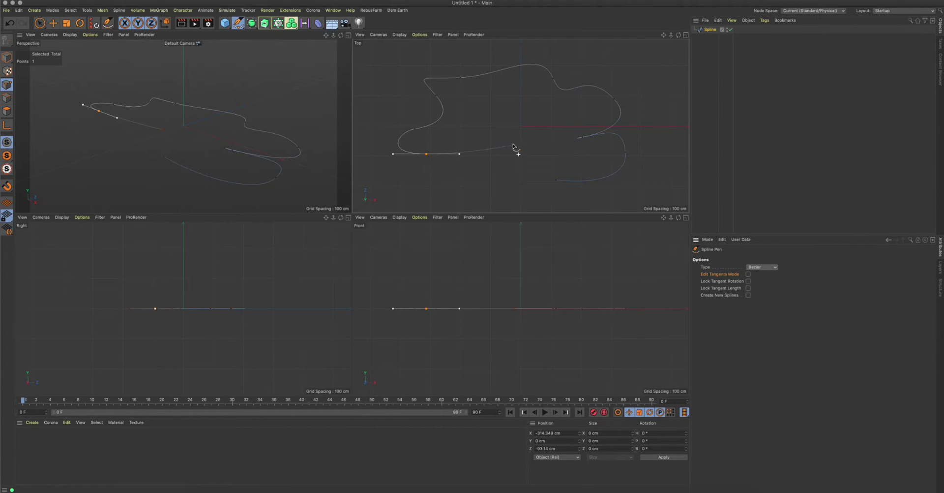
click(770, 270)
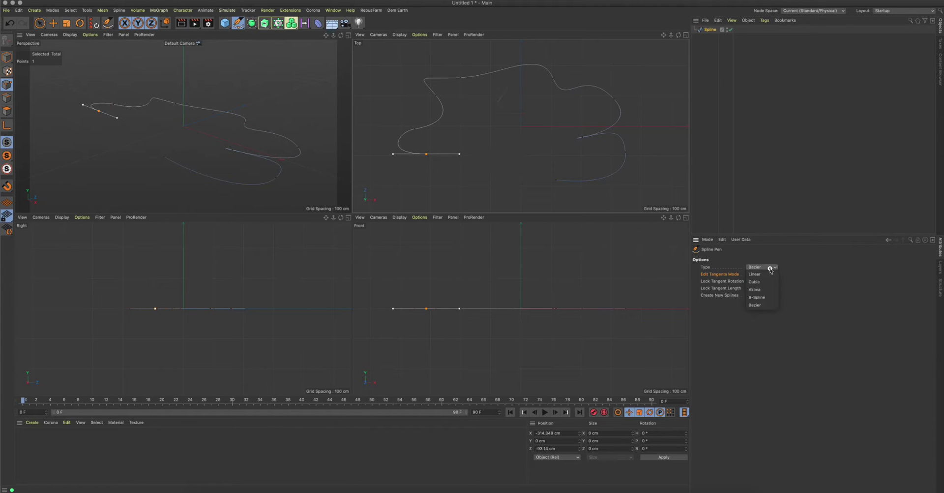
click(765, 272)
drag(513, 95, 510, 98)
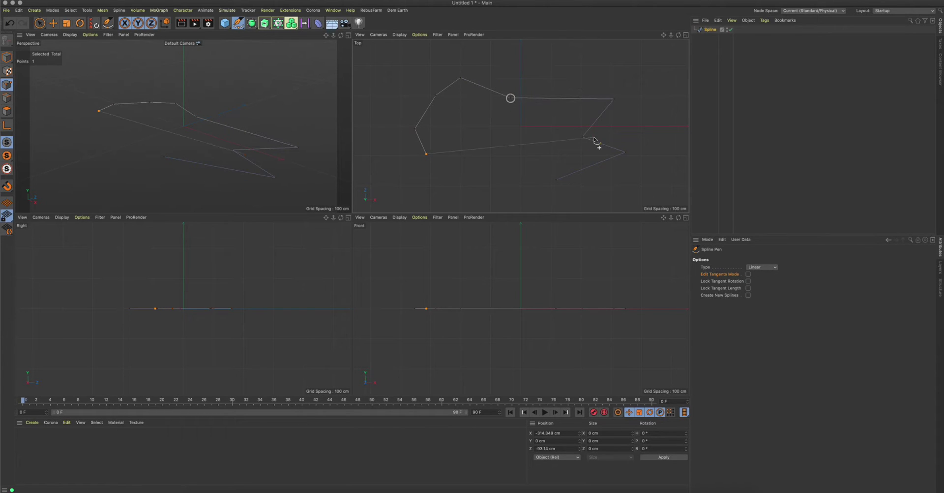
drag(582, 137, 627, 124)
click(768, 267)
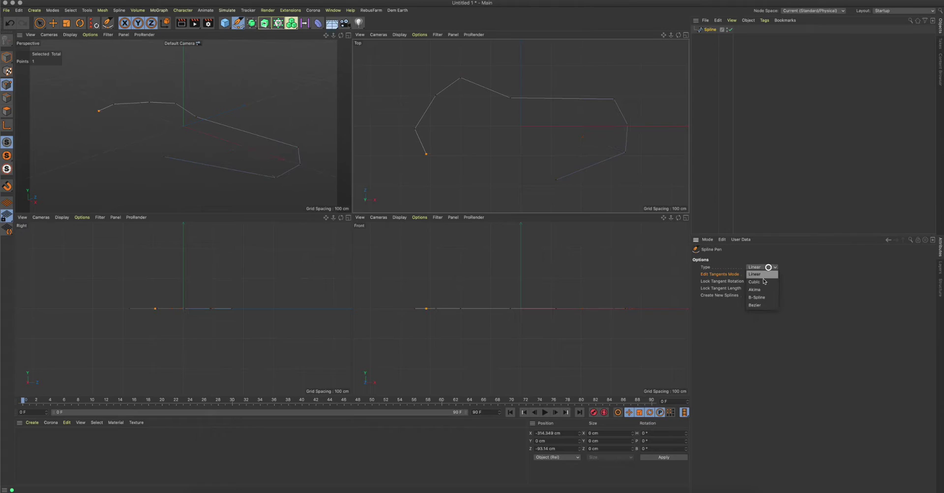
click(765, 305)
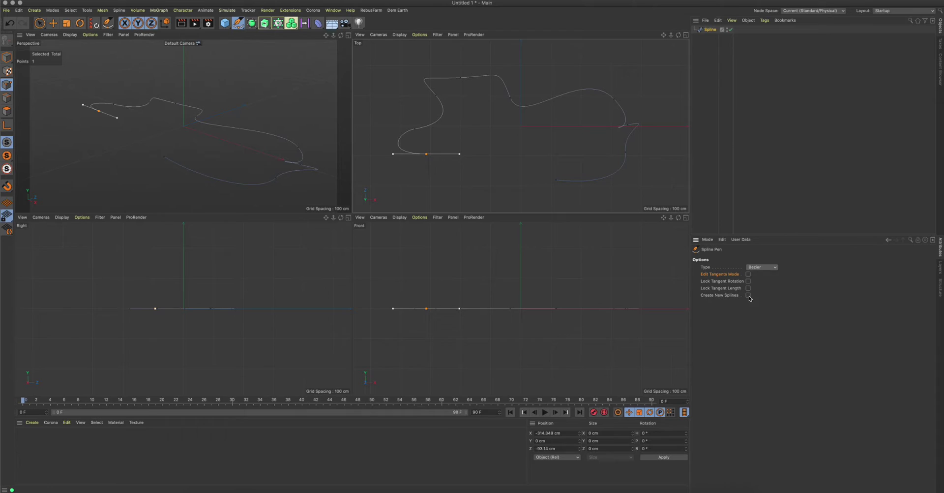
Draw separate closed pen loops, creating Spline.1 and Spline.2 in the Top view
click(748, 295)
drag(552, 137, 563, 148)
click(556, 179)
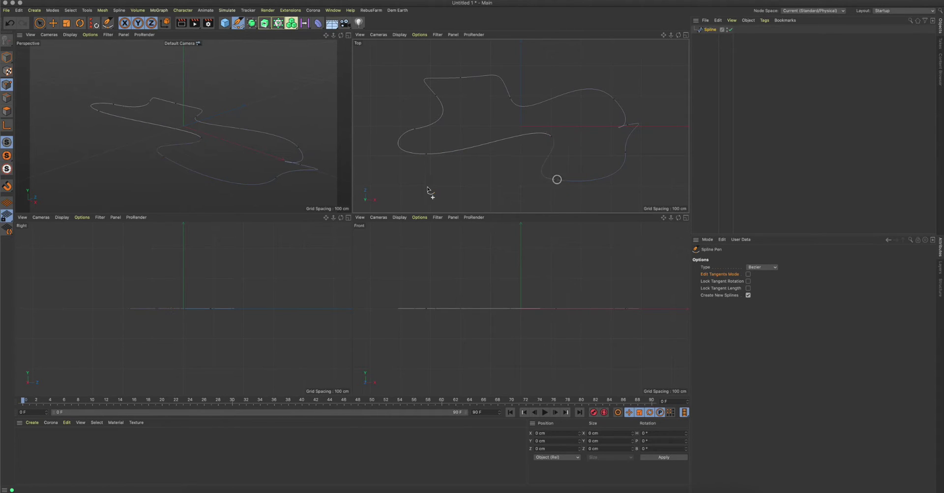
drag(436, 185, 459, 204)
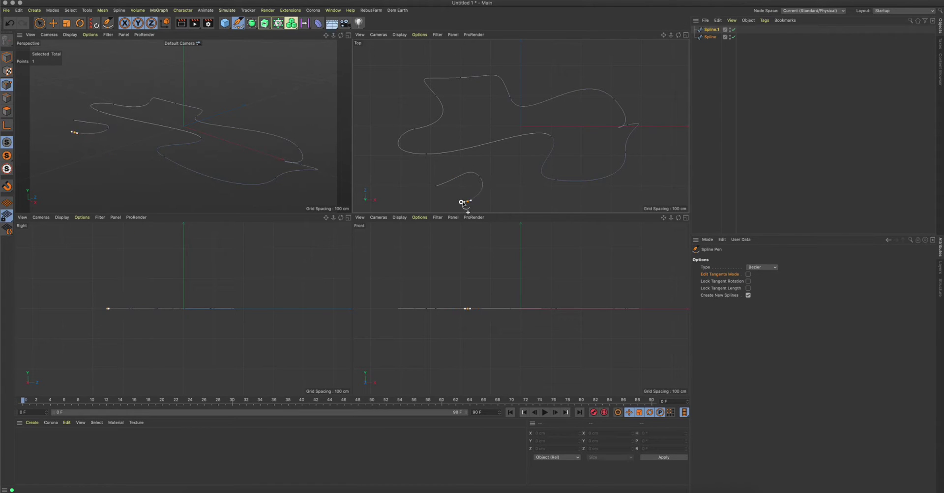
click(436, 188)
click(599, 52)
drag(627, 59, 628, 83)
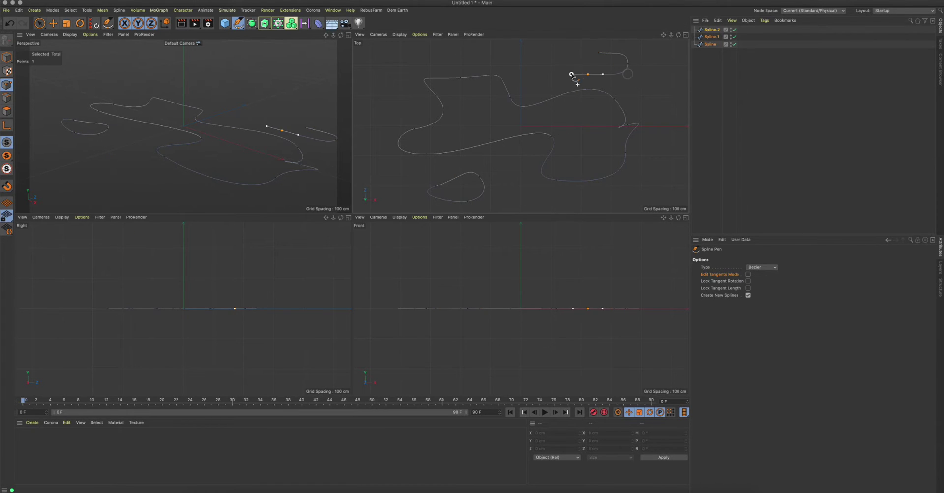
drag(553, 70, 553, 57)
click(599, 52)
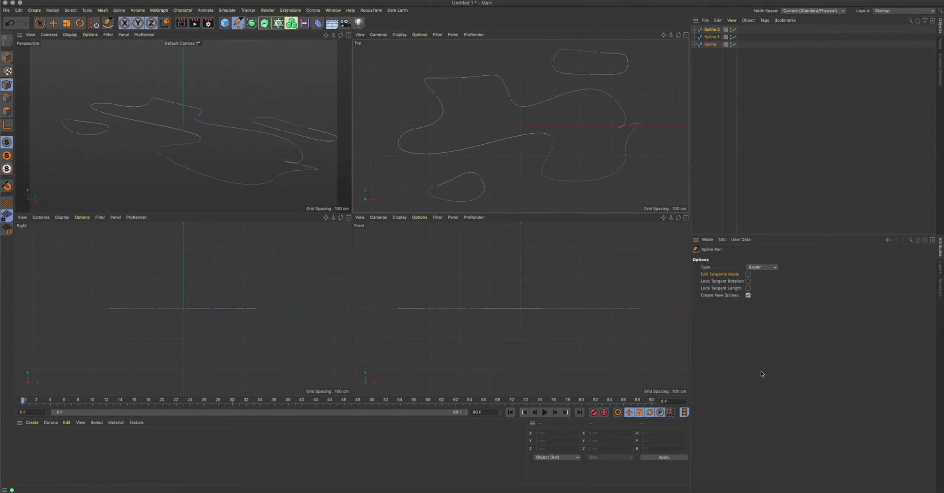
Draw three more small closed loops, then select the remaining splines and delete them
click(749, 295)
mouse_move(470, 120)
mouse_down()
mouse_move(499, 132)
mouse_move(508, 118)
mouse_move(488, 97)
mouse_up()
click(471, 111)
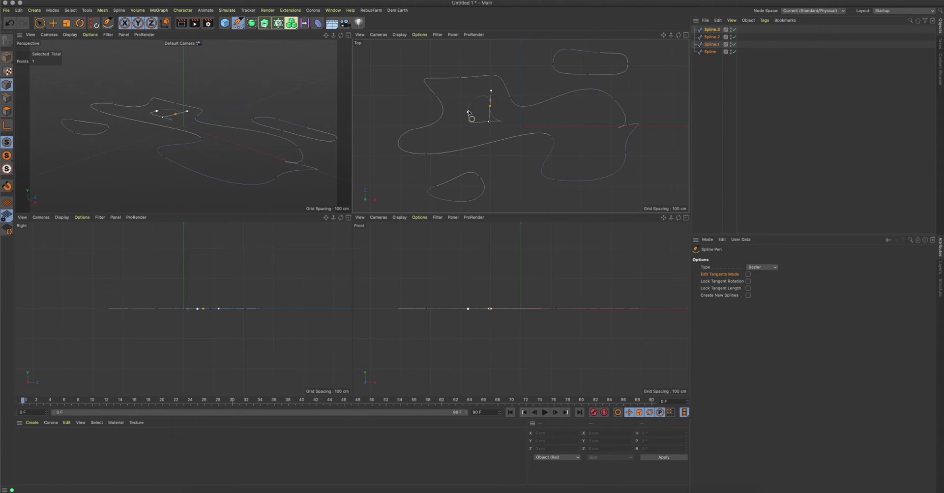
mouse_move(554, 121)
mouse_down()
mouse_move(591, 114)
mouse_move(568, 110)
mouse_up()
click(556, 121)
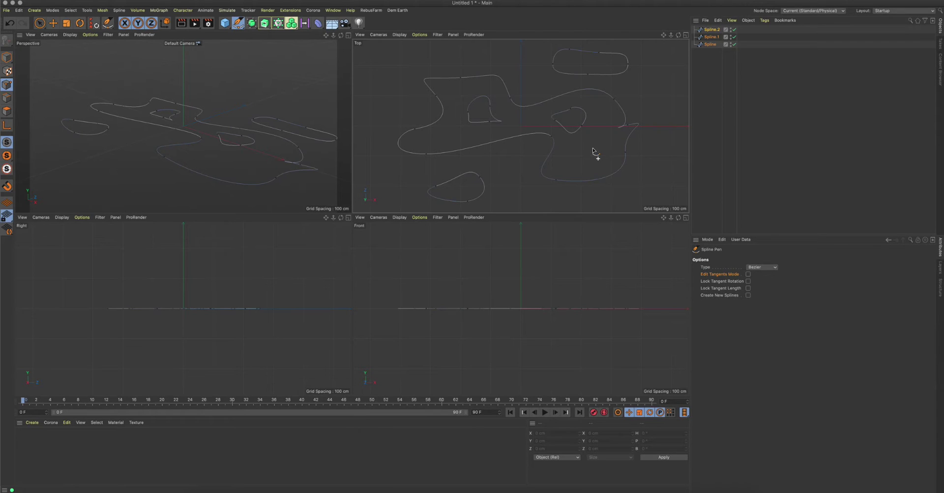
mouse_move(594, 154)
mouse_down()
mouse_move(621, 147)
mouse_move(596, 152)
mouse_up()
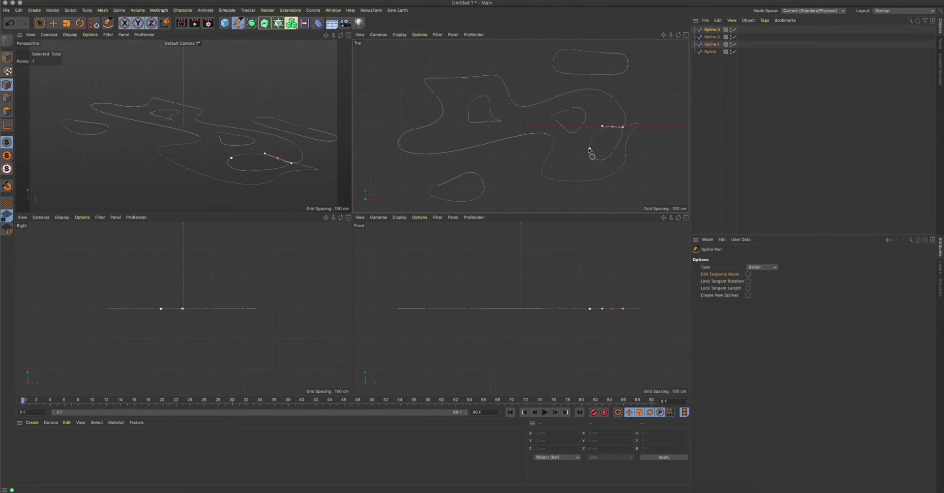
click(590, 148)
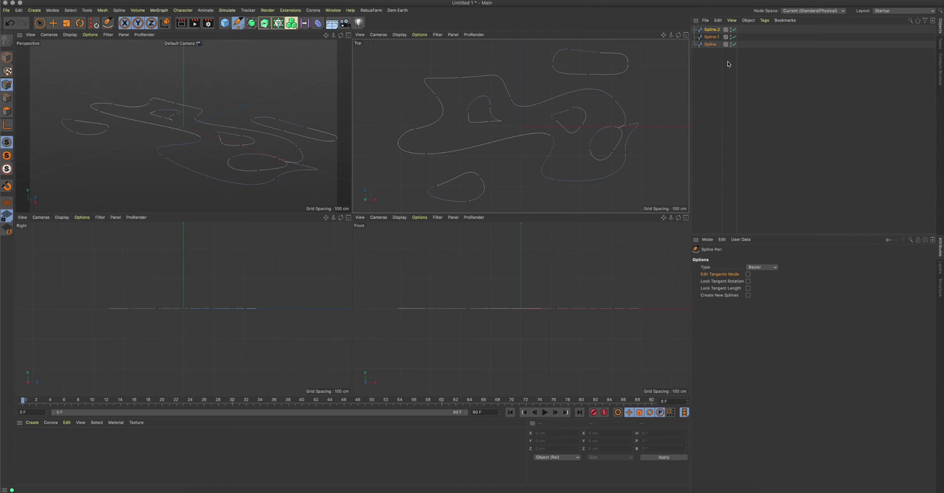
drag(714, 69, 708, 29)
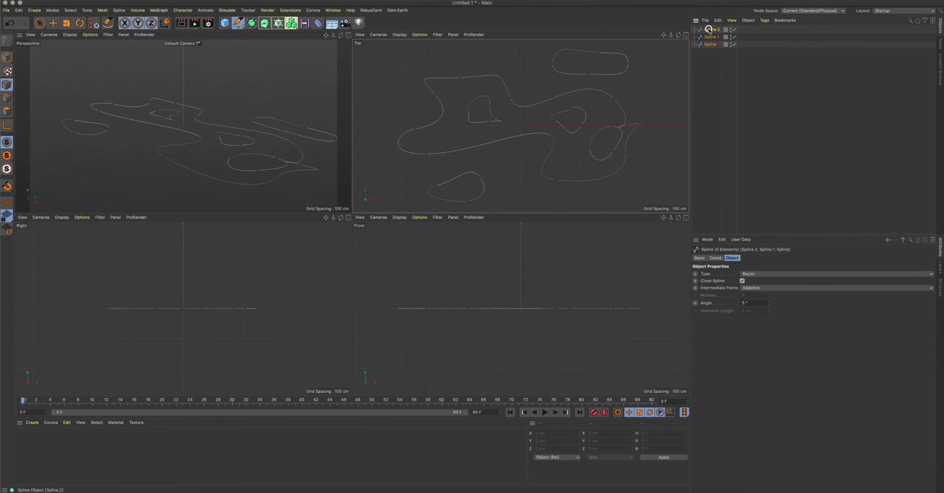
key(Delete)
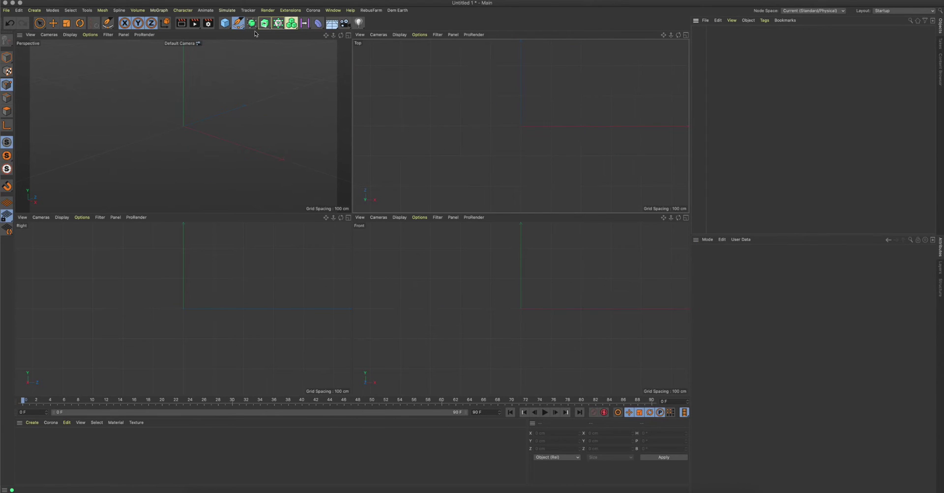
Add a 400 cm Rectangle and 200 cm Circle, move the circle up-right to overlap, and select both
click(238, 22)
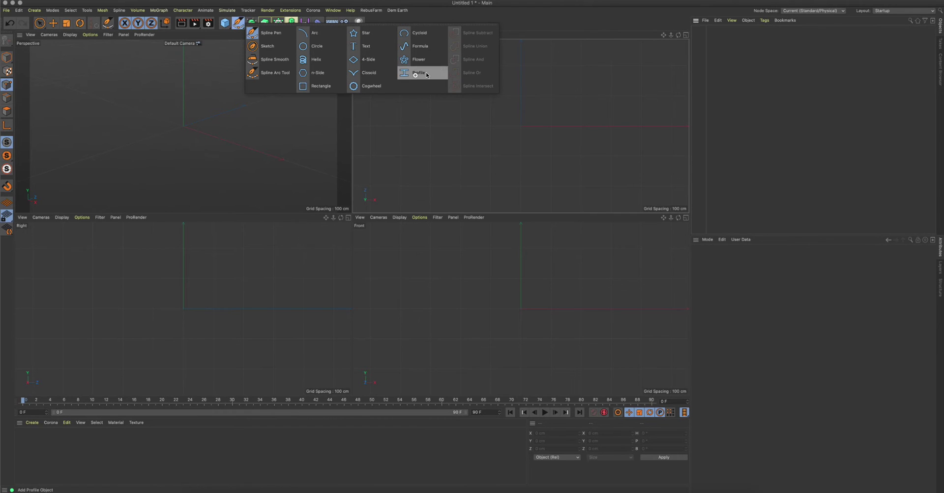
click(320, 86)
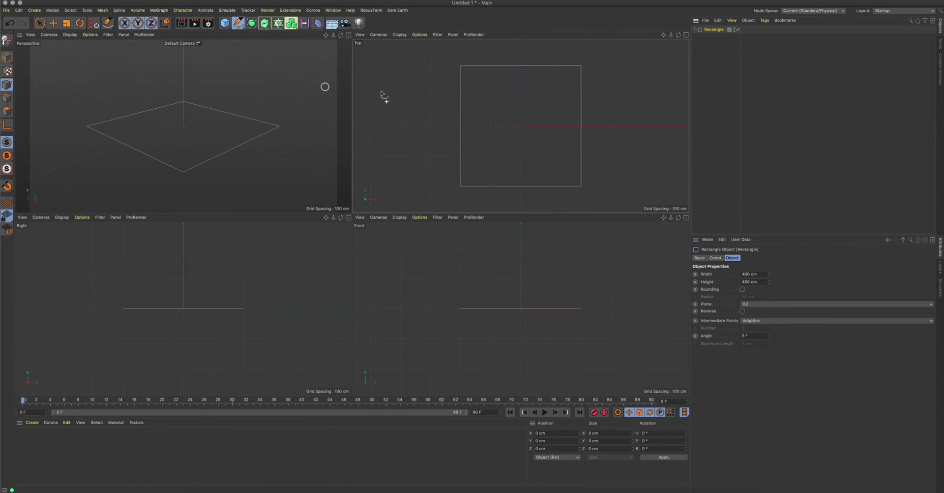
click(238, 22)
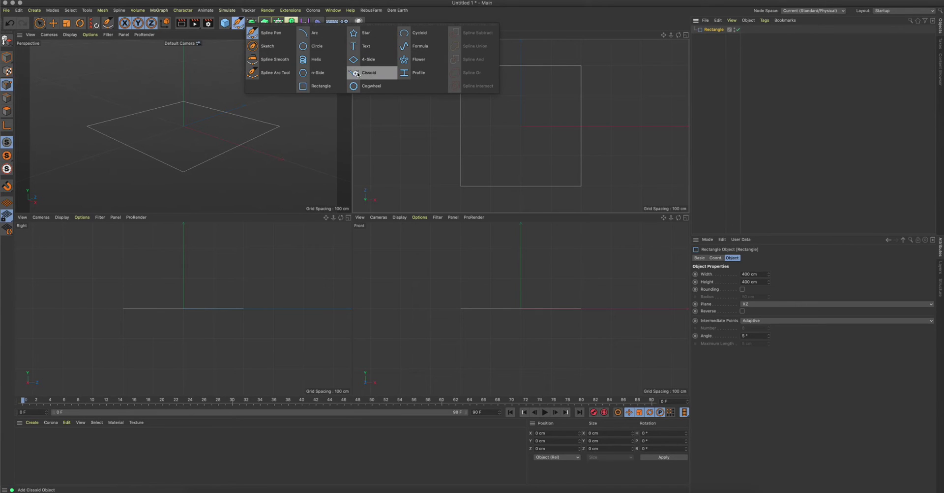
click(334, 50)
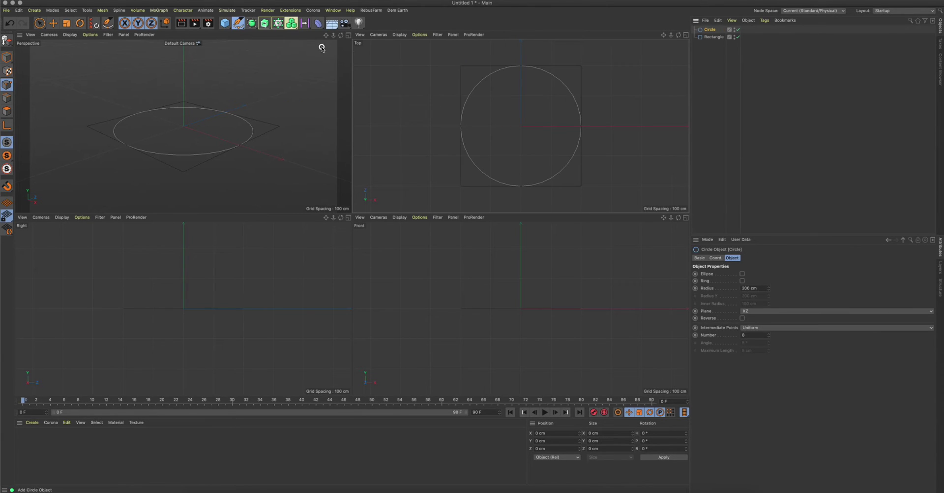
key(e)
drag(540, 107, 591, 77)
drag(714, 57, 705, 25)
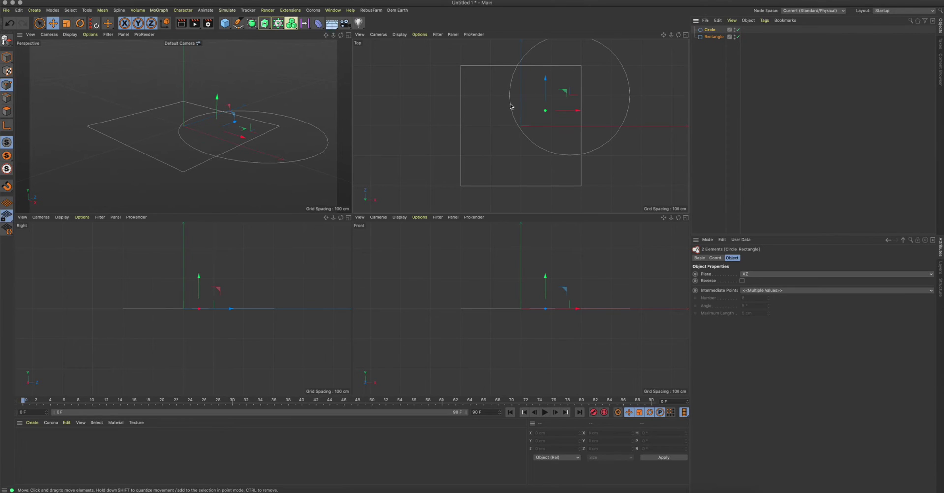
Try Spline Subtract and then Spline Union on the circle and rectangle, undoing each
click(238, 22)
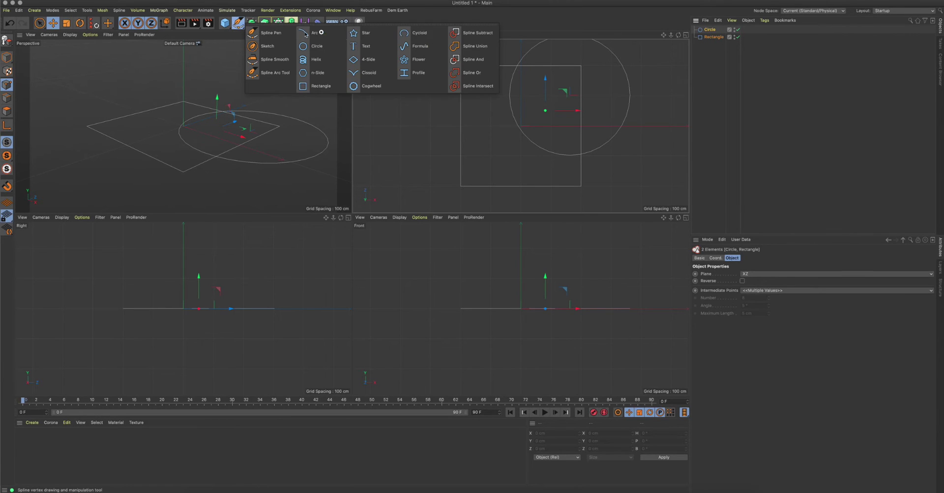
click(462, 35)
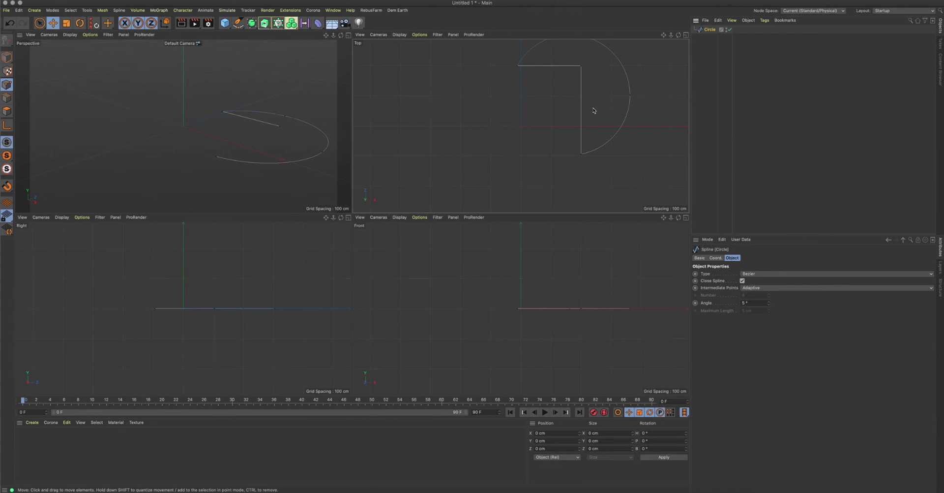
key(ctrl+z)
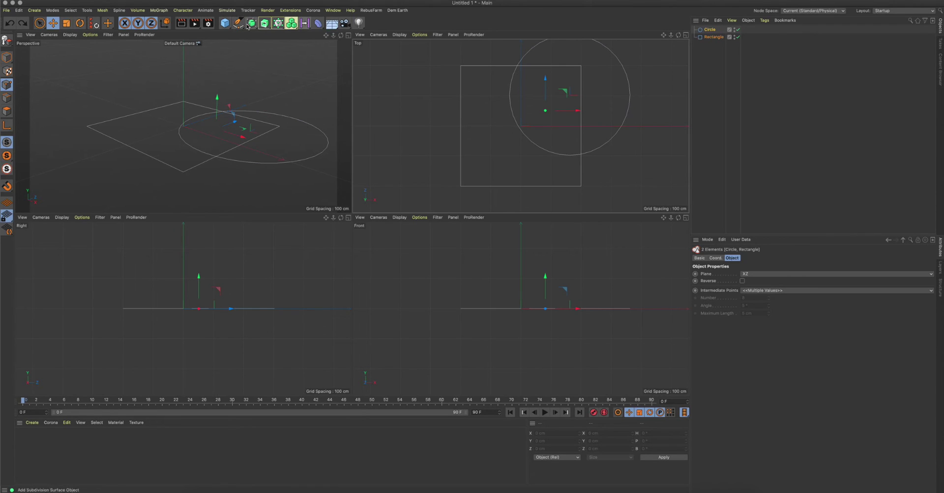
click(238, 22)
click(474, 49)
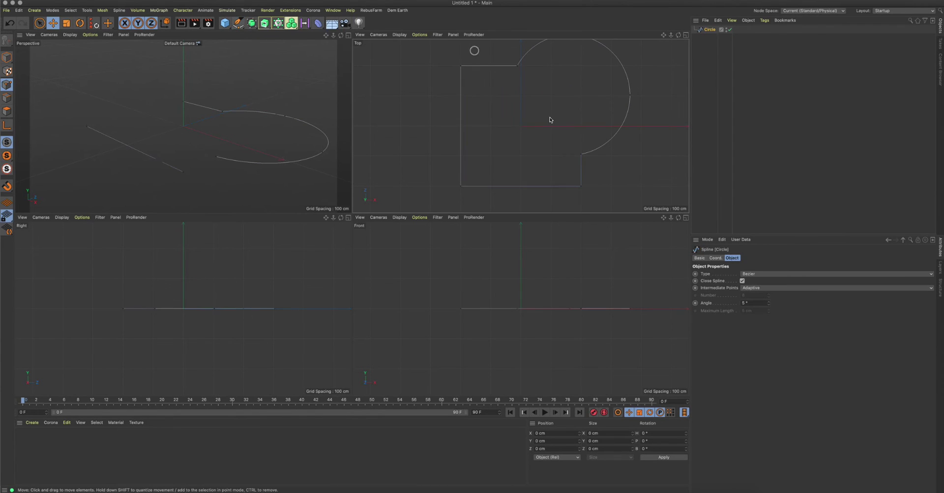
scroll(518, 109, down, 3)
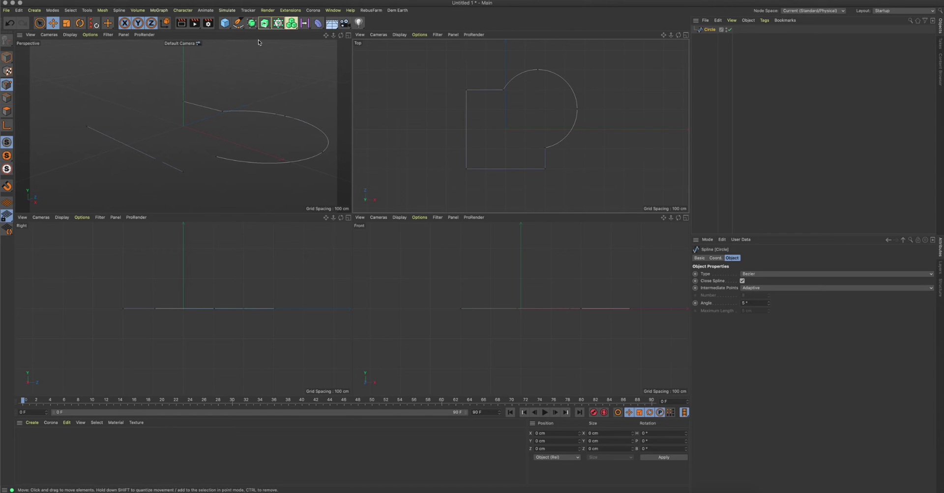
key(ctrl+z)
Combine the rectangle and circle into one shape with Spline Or
click(238, 22)
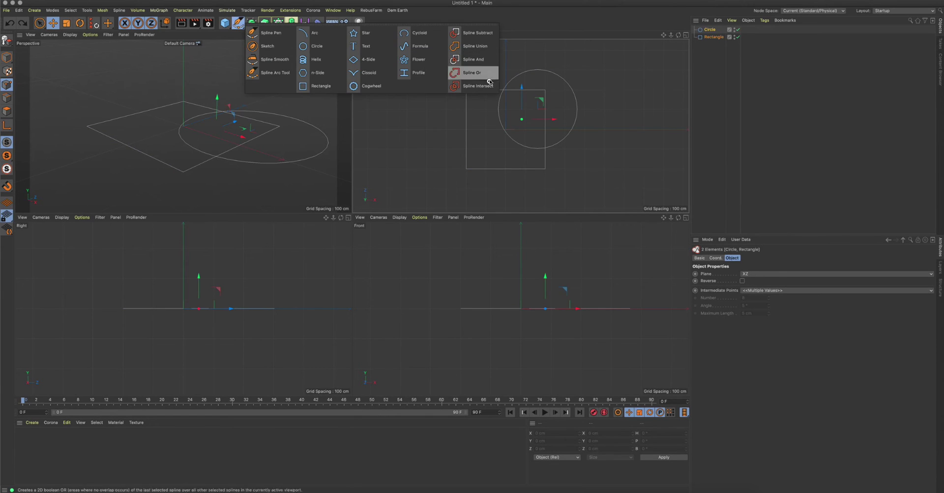
click(475, 69)
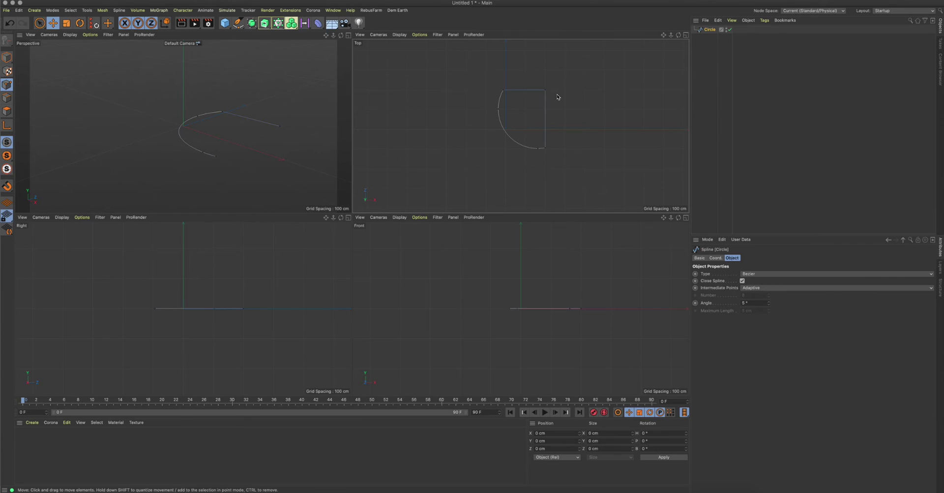
scroll(524, 115, up, 2)
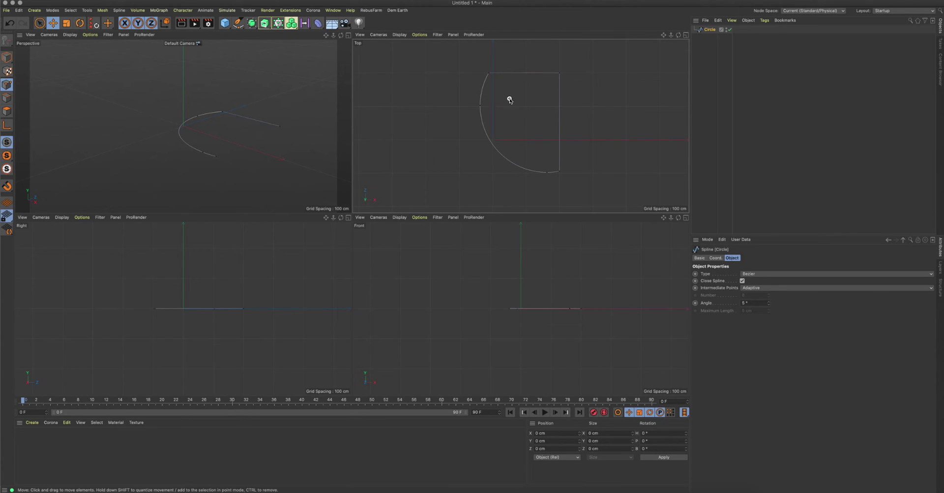
scroll(509, 99, down, 1)
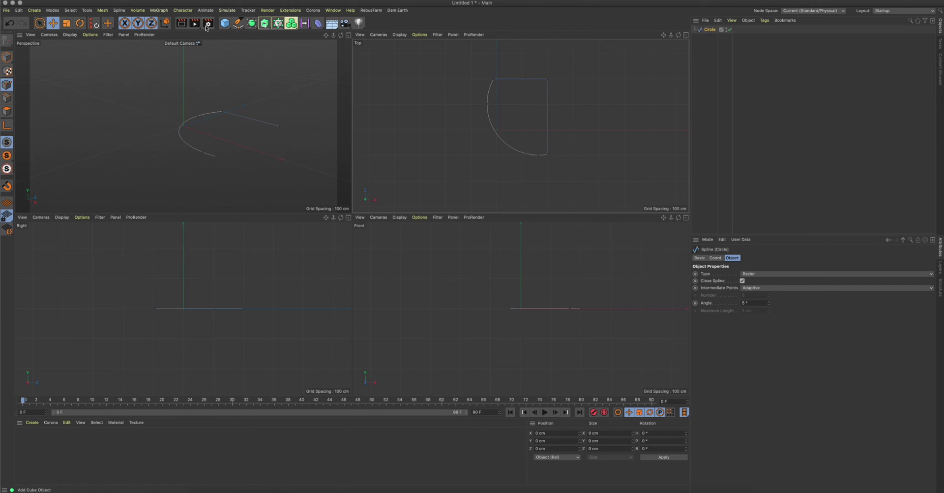
Sketch a freehand wavy spline in the Top view to the left of the merged shape
click(238, 22)
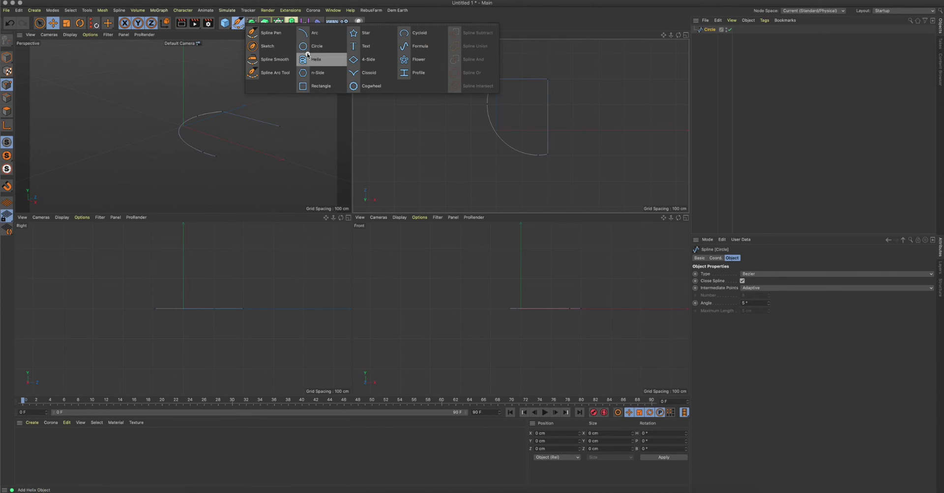
click(270, 49)
mouse_move(414, 103)
mouse_down()
mouse_move(465, 157)
mouse_move(461, 110)
mouse_move(442, 74)
mouse_move(402, 97)
mouse_move(400, 132)
mouse_move(422, 101)
mouse_move(413, 103)
mouse_up()
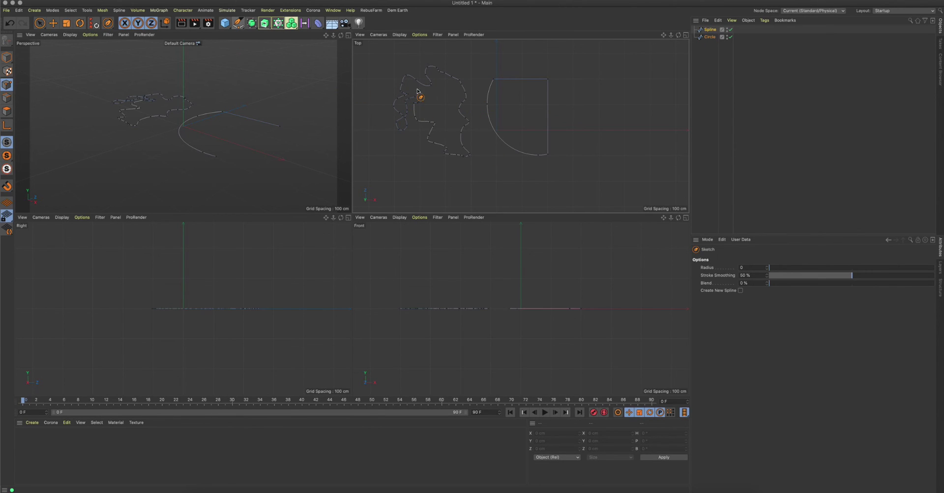
click(238, 22)
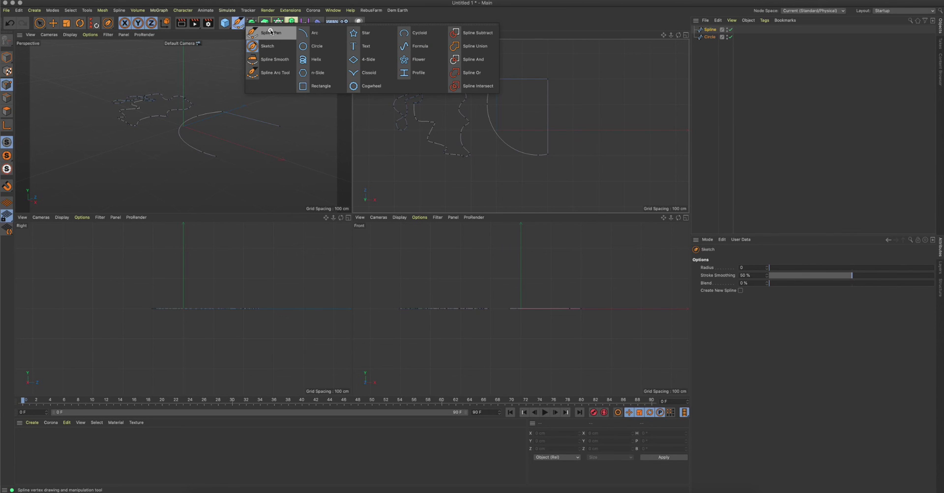
Select all points of the Circle spline and drag out a 5 cm Create Outline offset
click(271, 32)
click(496, 79)
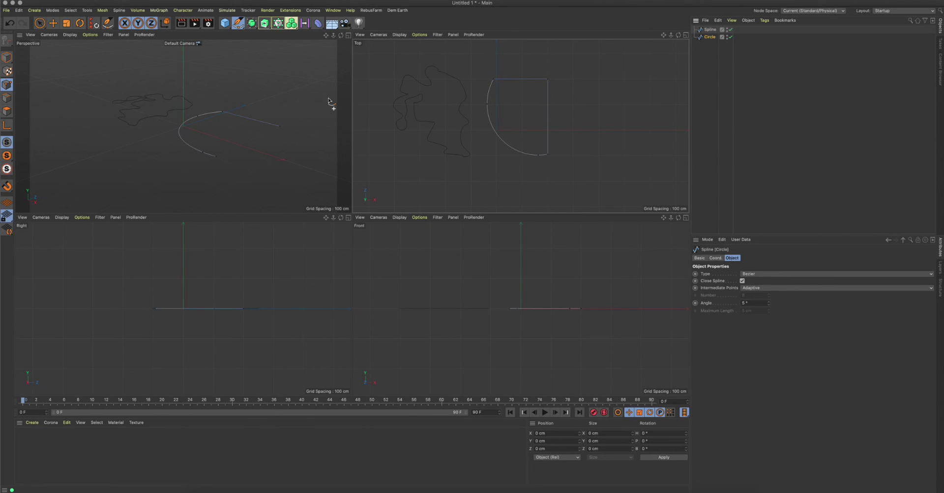
click(40, 22)
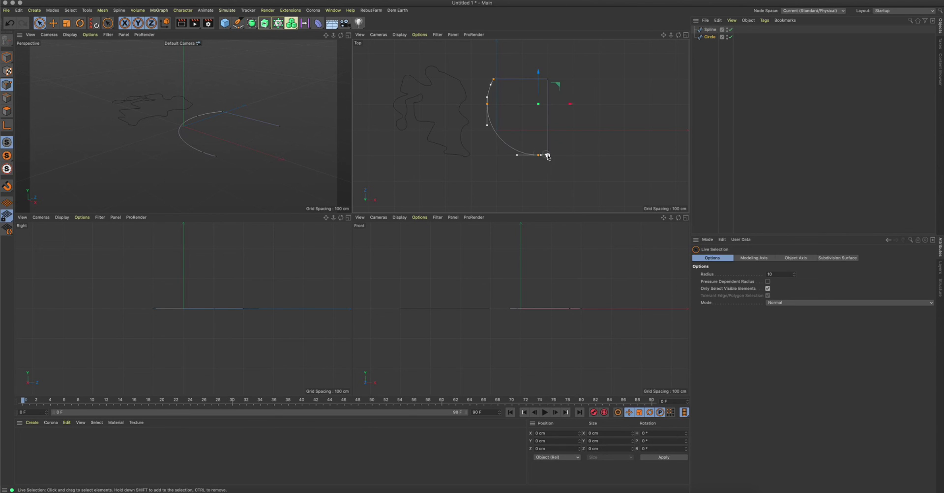
key(ctrl+a)
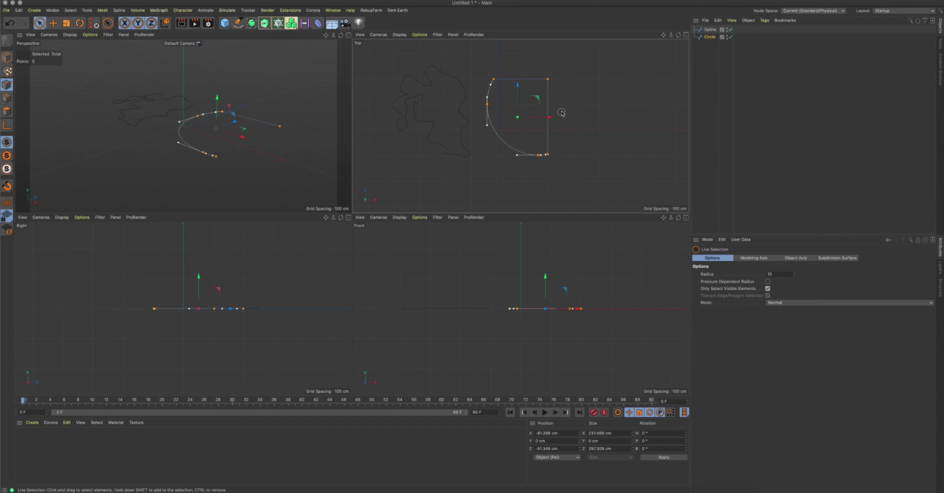
right_click(562, 111)
click(587, 247)
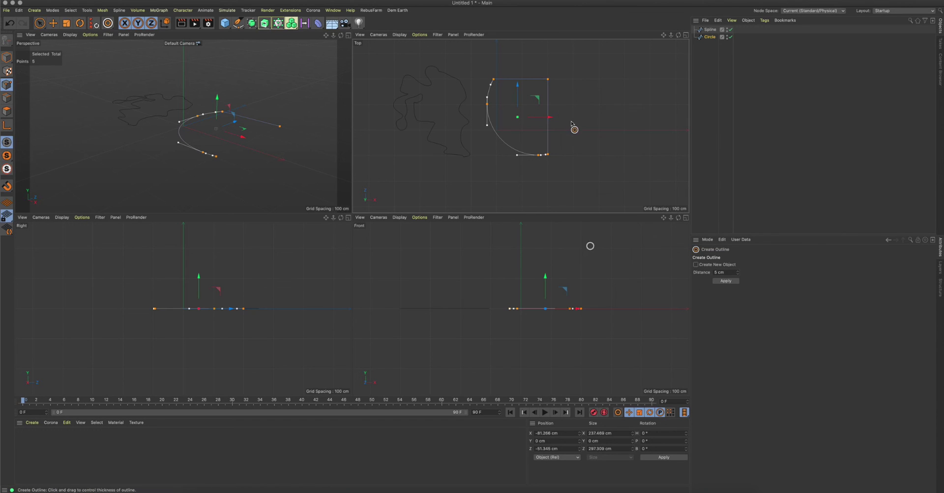
drag(474, 211, 488, 209)
click(238, 23)
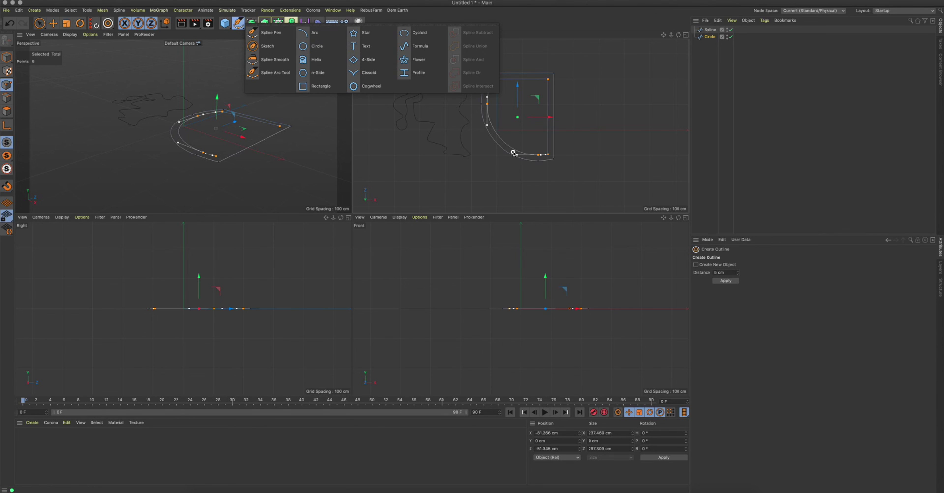
click(485, 154)
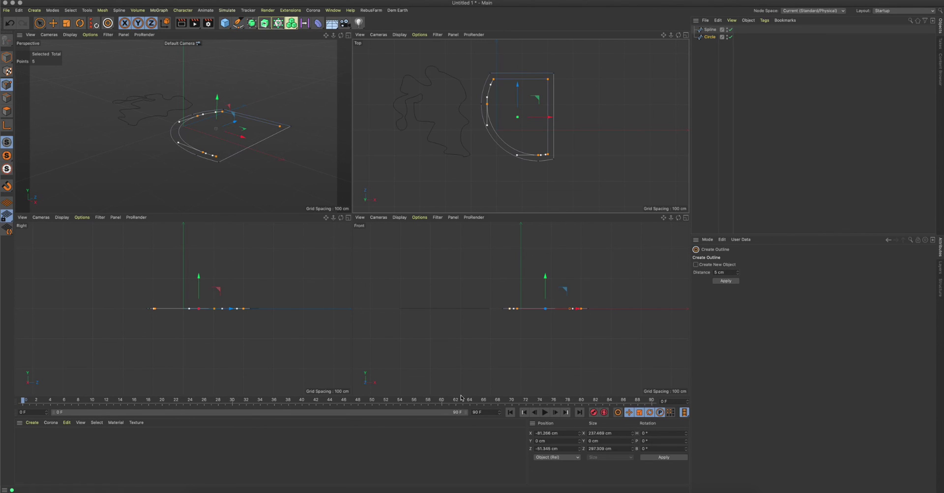